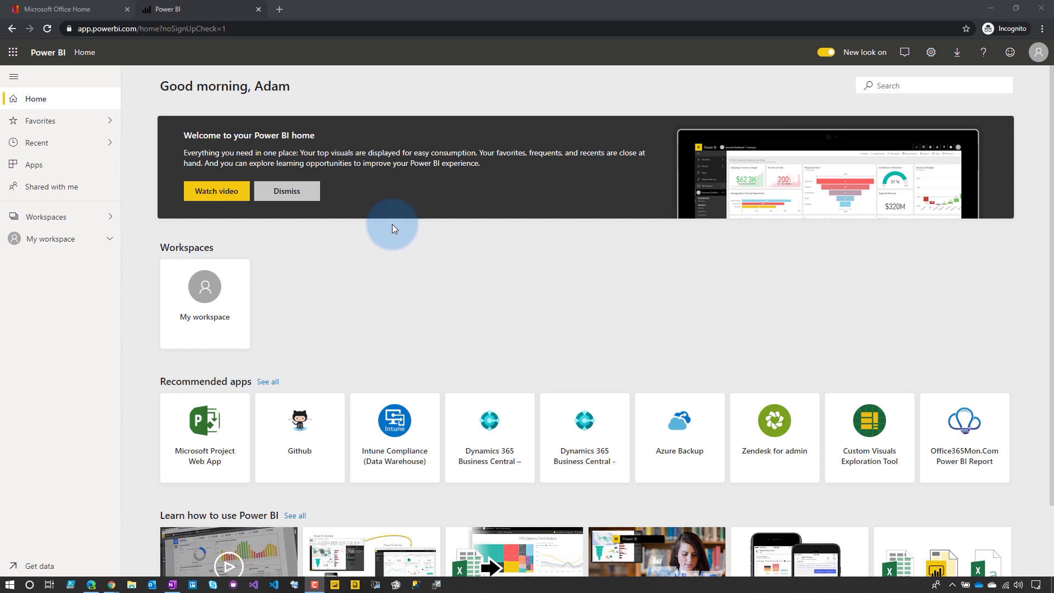
- Open the Microsoft 365 admin center from Power BI's app launcher, choosing the Admin app
left_click(13, 55)
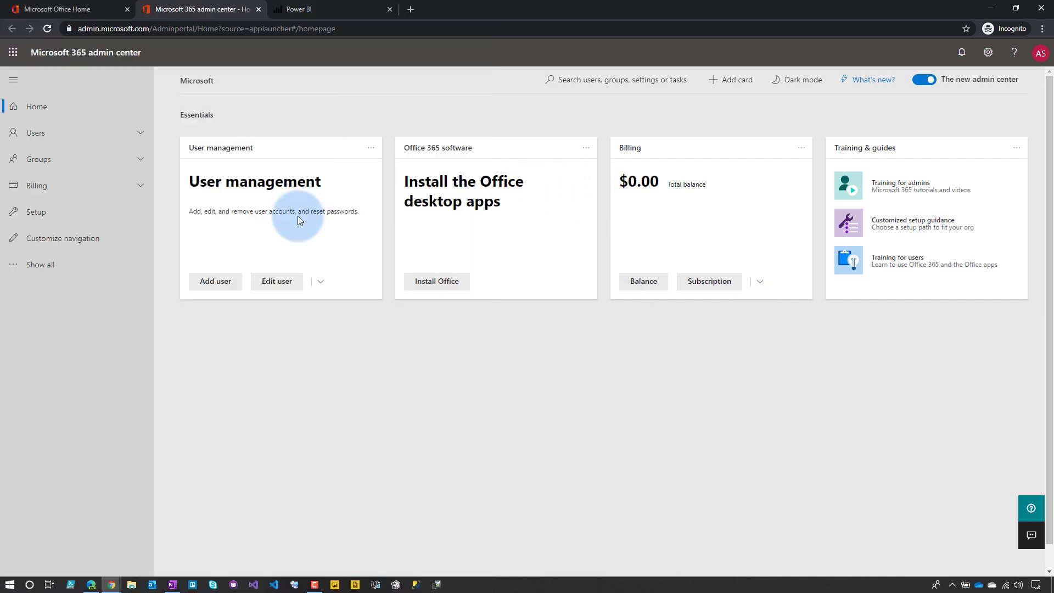
- Expand Billing in the left navigation to list Licenses, Bills & payments and Payment methods
left_click(102, 191)
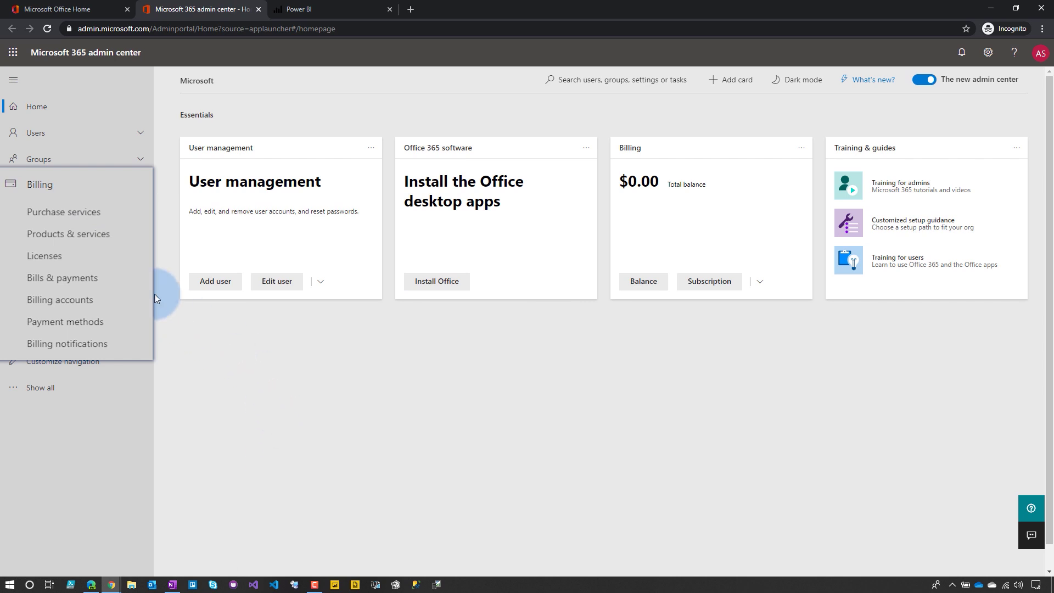
- Review the Office 365 E5 Trial, Power BI (free) and Power BI Pro Trial subscriptions under Products & services
left_click(99, 237)
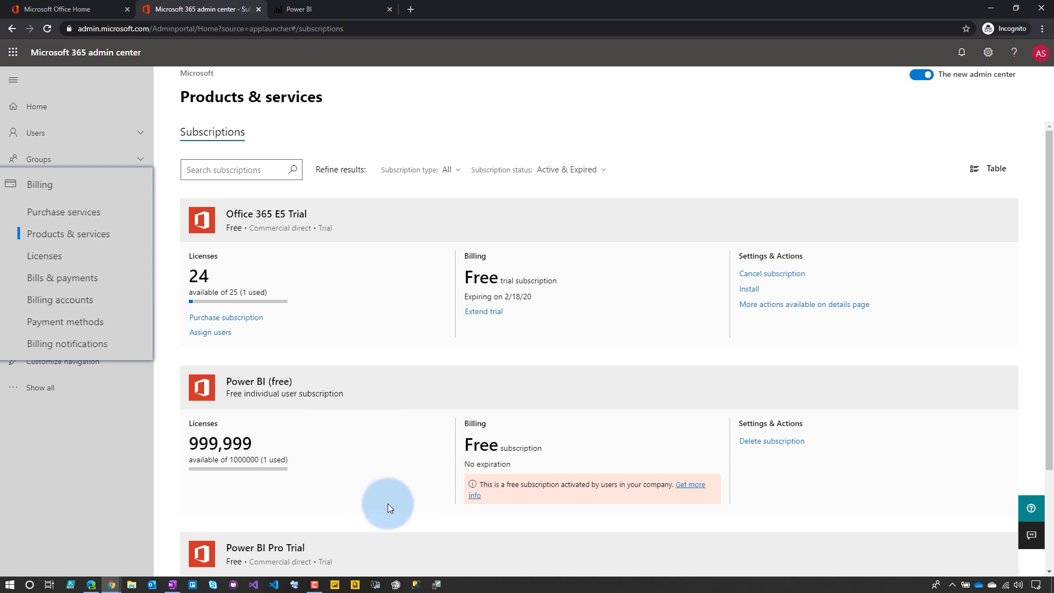
scroll(387, 503, "down", 3)
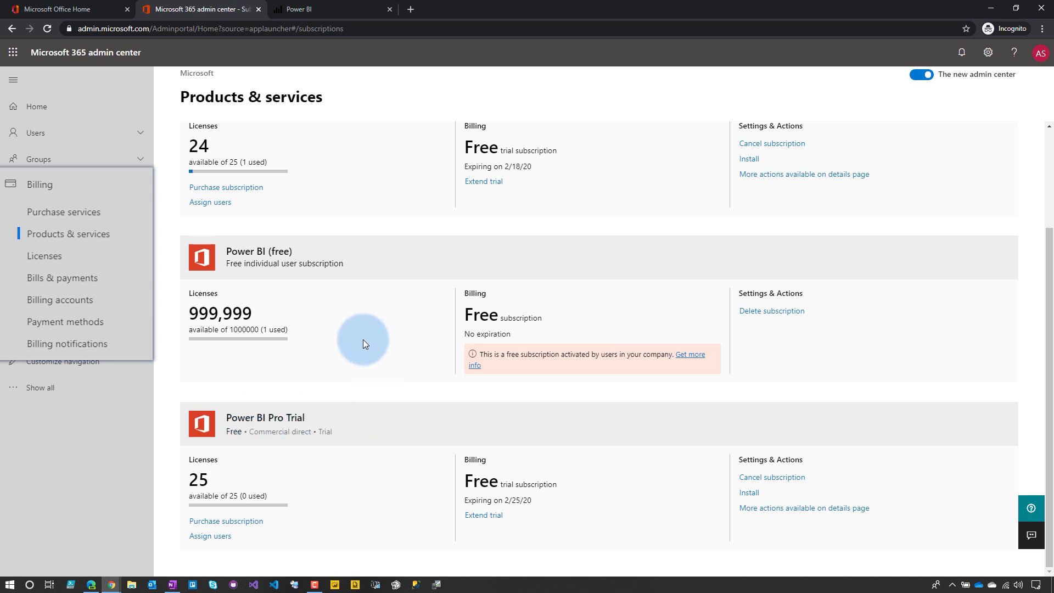
scroll(363, 340, "up", 3)
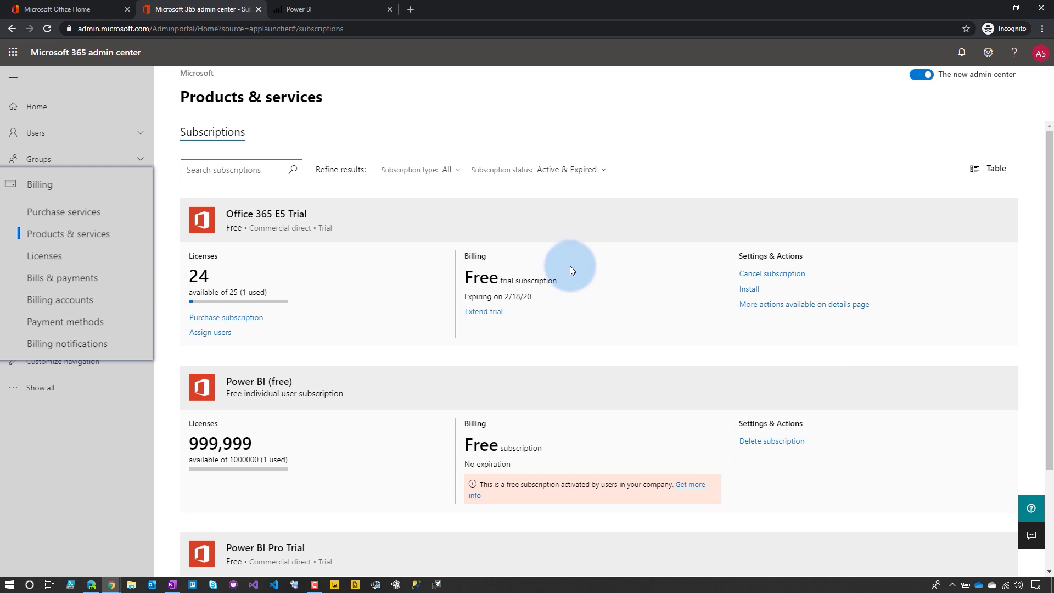
left_click(64, 212)
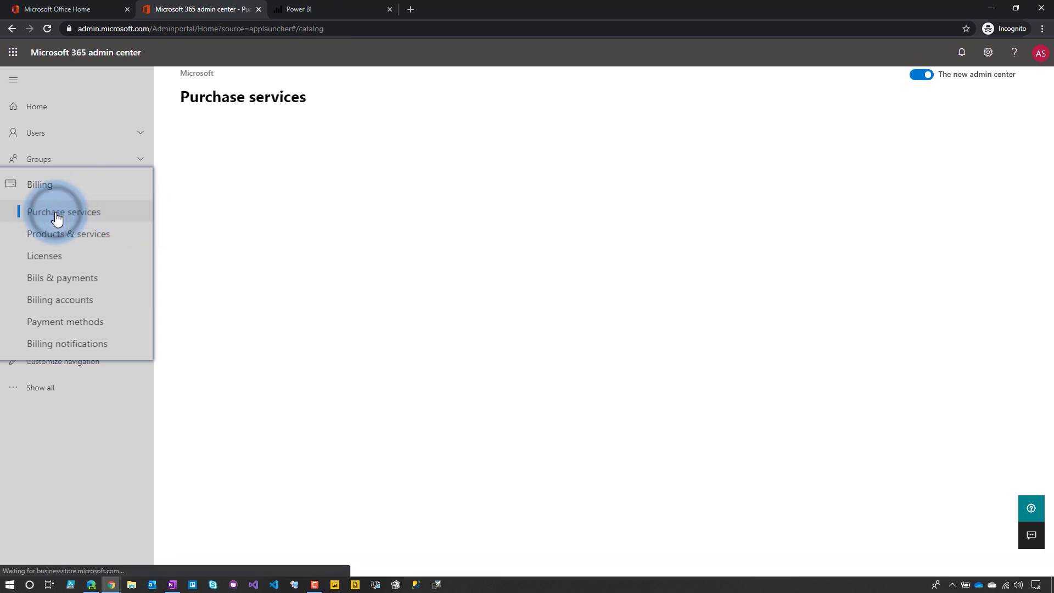
- Search Purchase services for 'Power BI' and browse its plans, including Pro at $9.99 per user/month
left_click(921, 181)
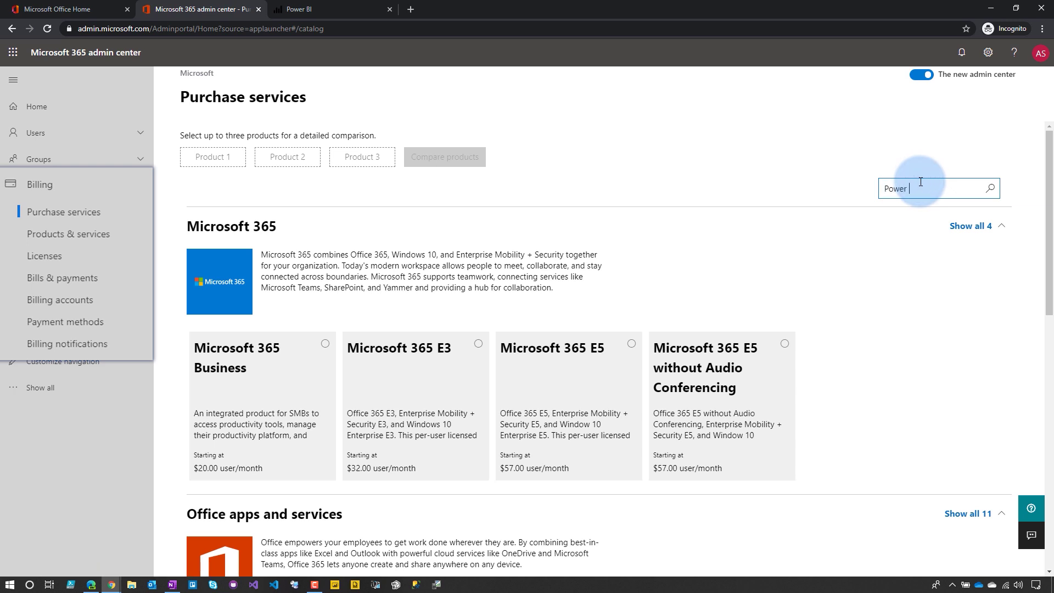
type("Power BI")
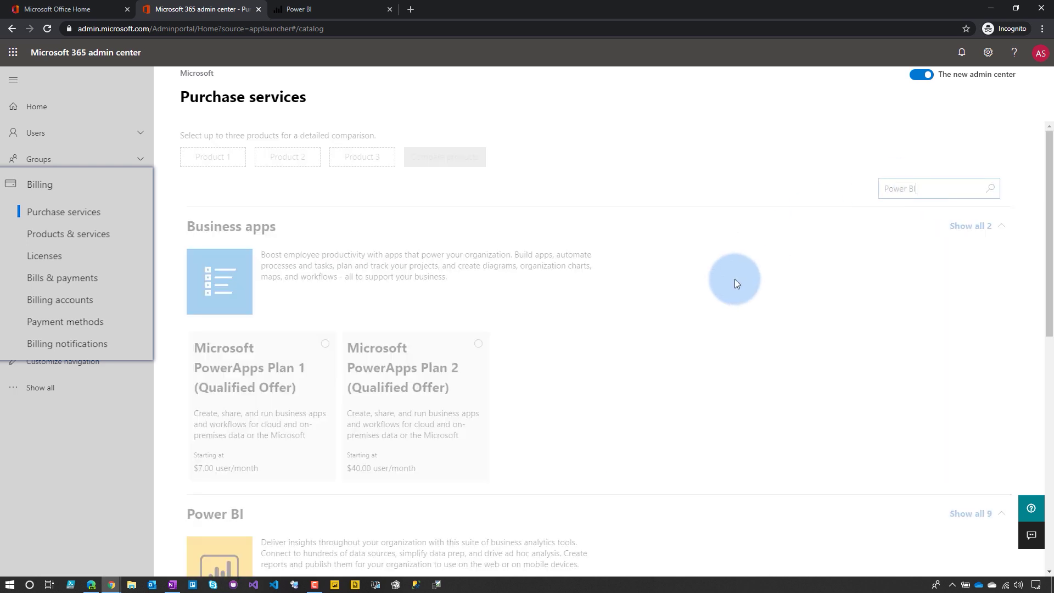
scroll(536, 389, "down", 3)
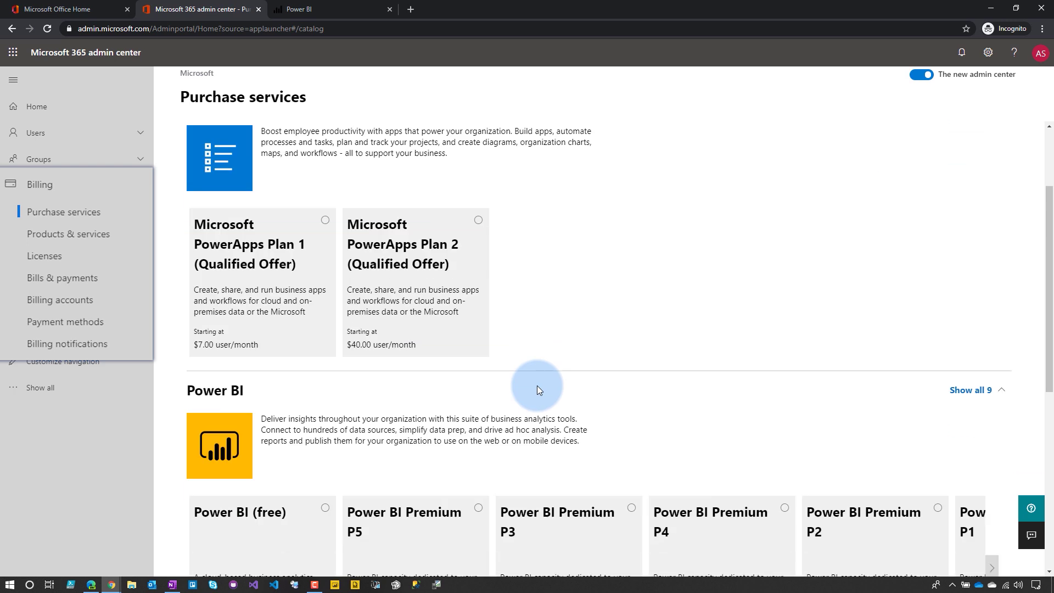
scroll(537, 389, "down", 3)
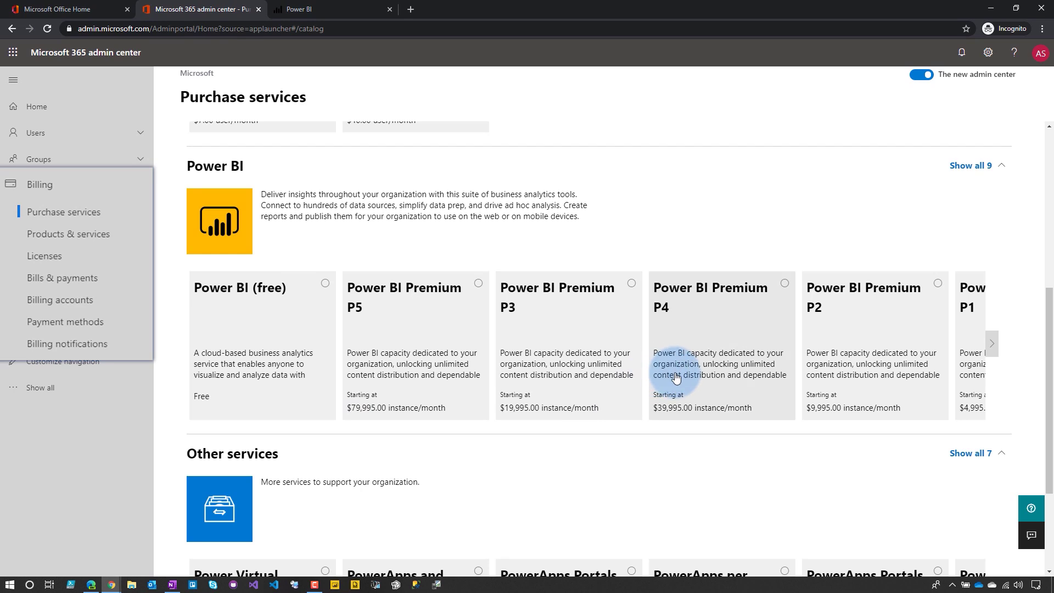
left_click(992, 343)
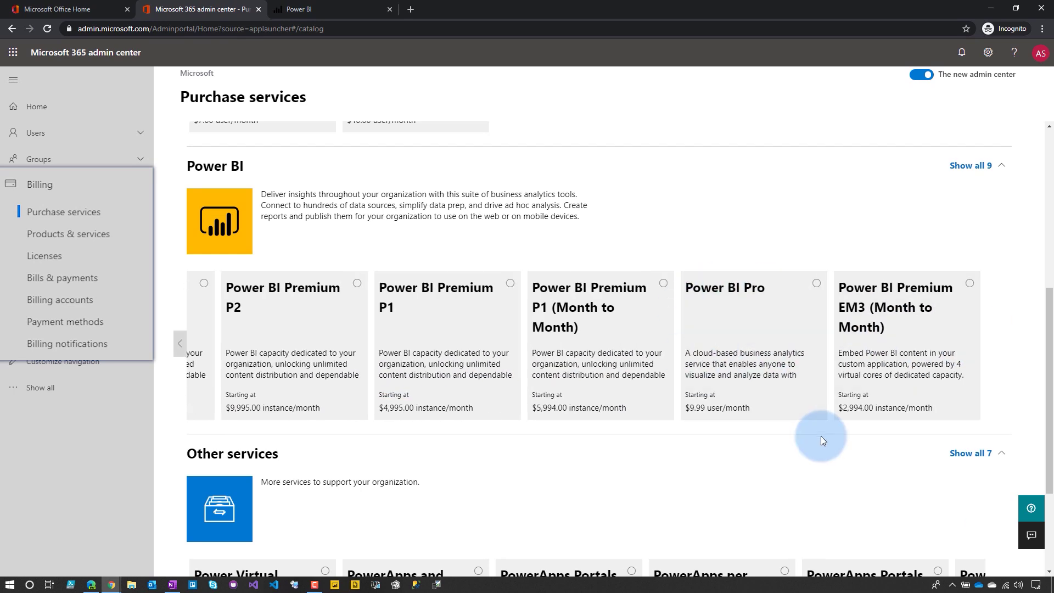
left_click(111, 586)
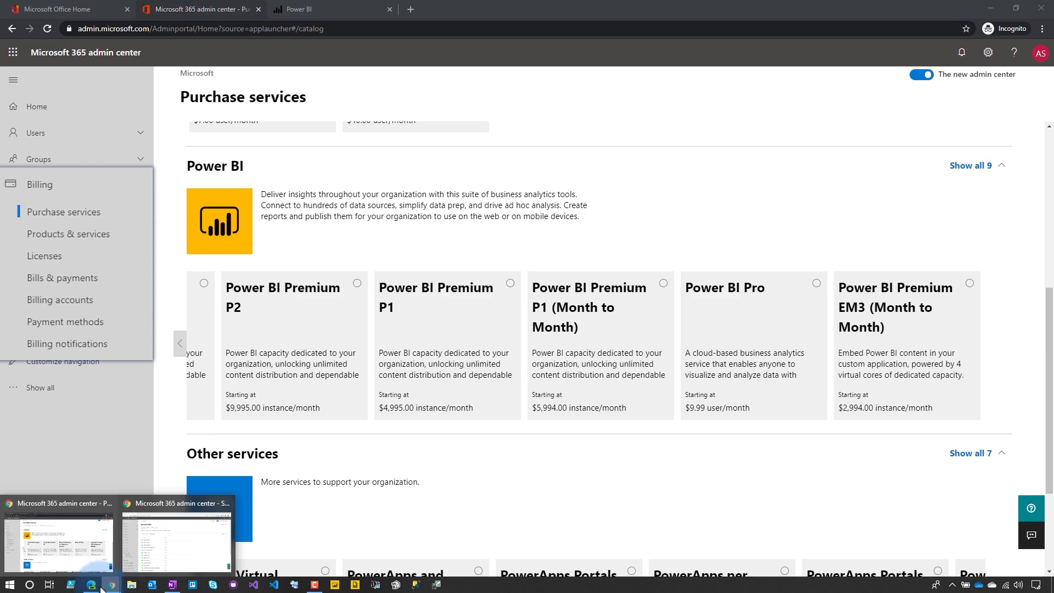
- In the Edge window, stay signed in, dismiss the welcome tour and install tip, and open Admin
left_click(88, 590)
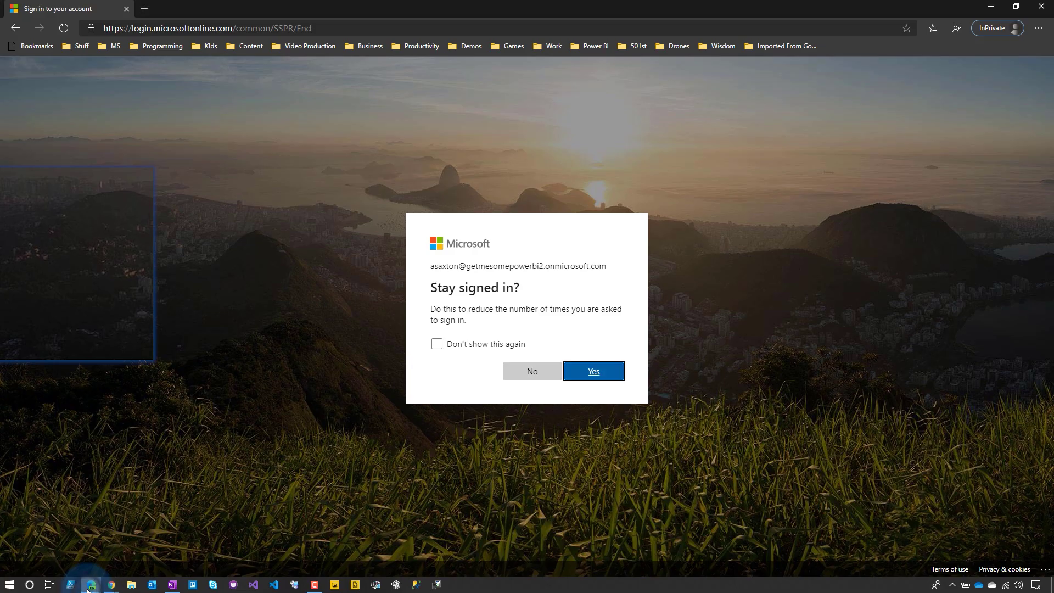
left_click(590, 371)
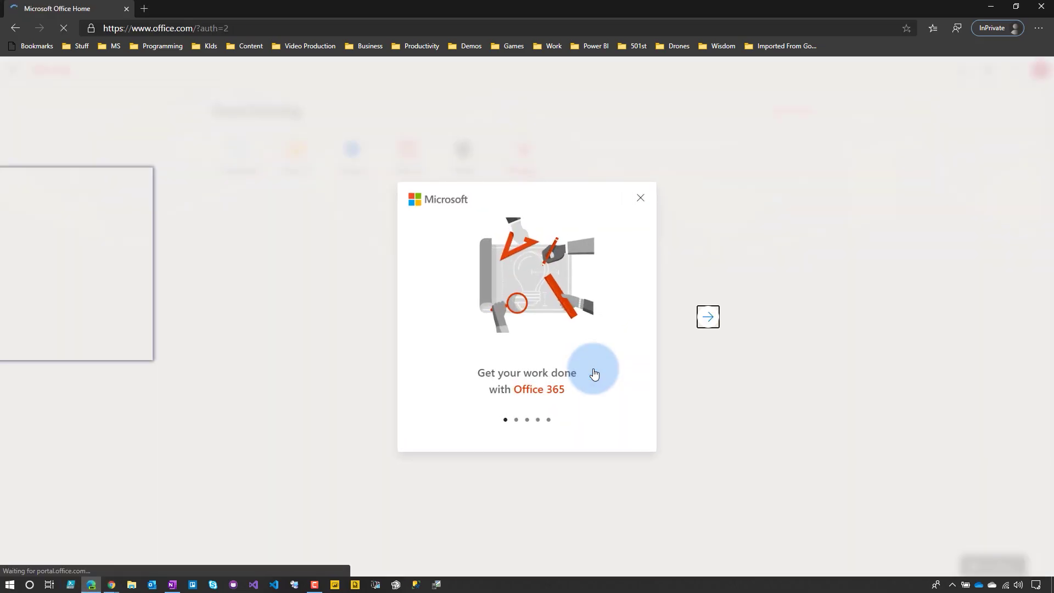
left_click(709, 317)
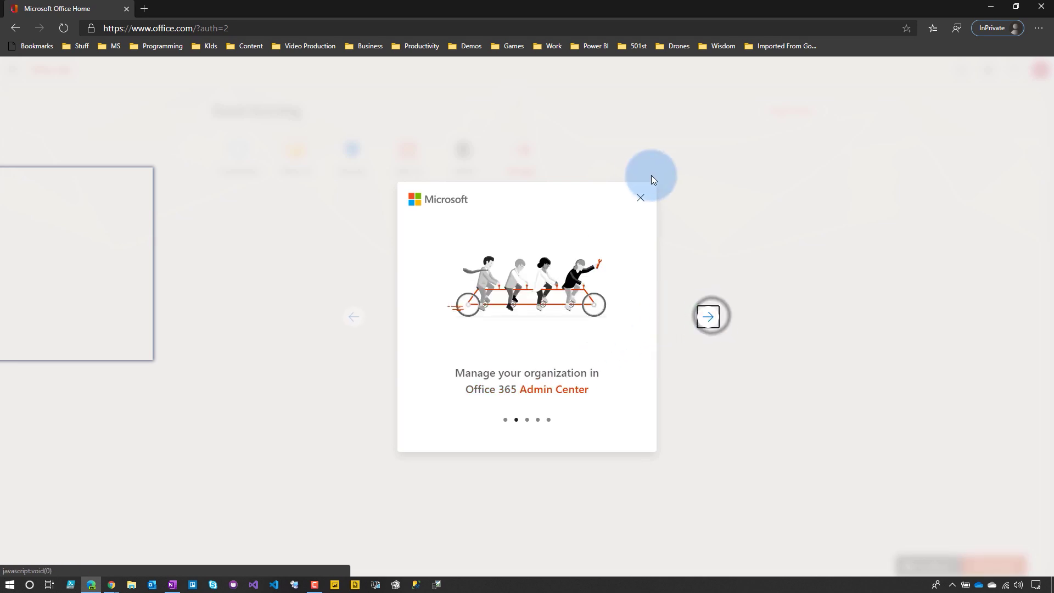
left_click(640, 201)
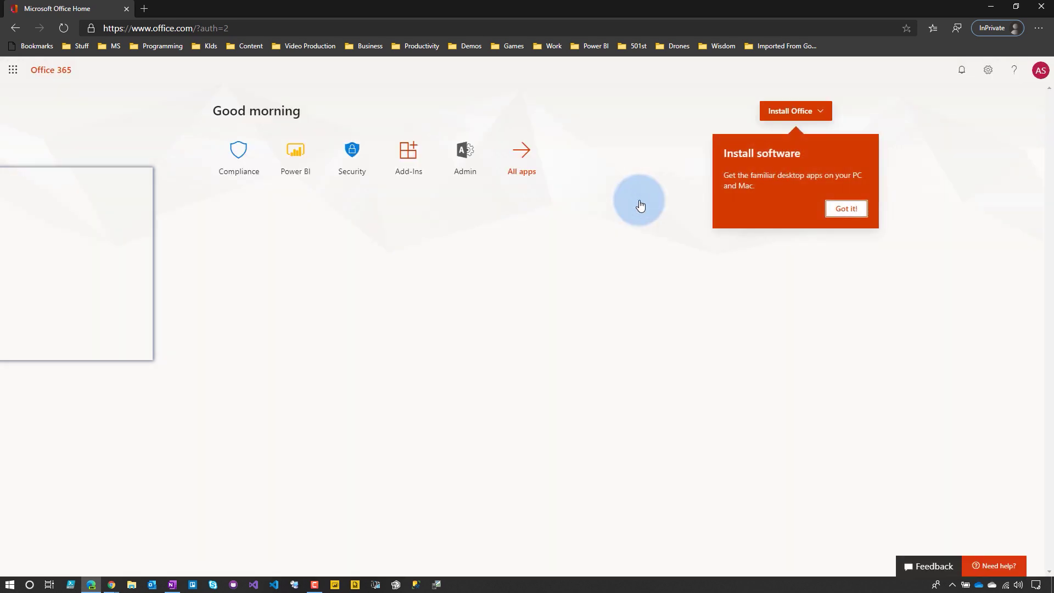
left_click(845, 212)
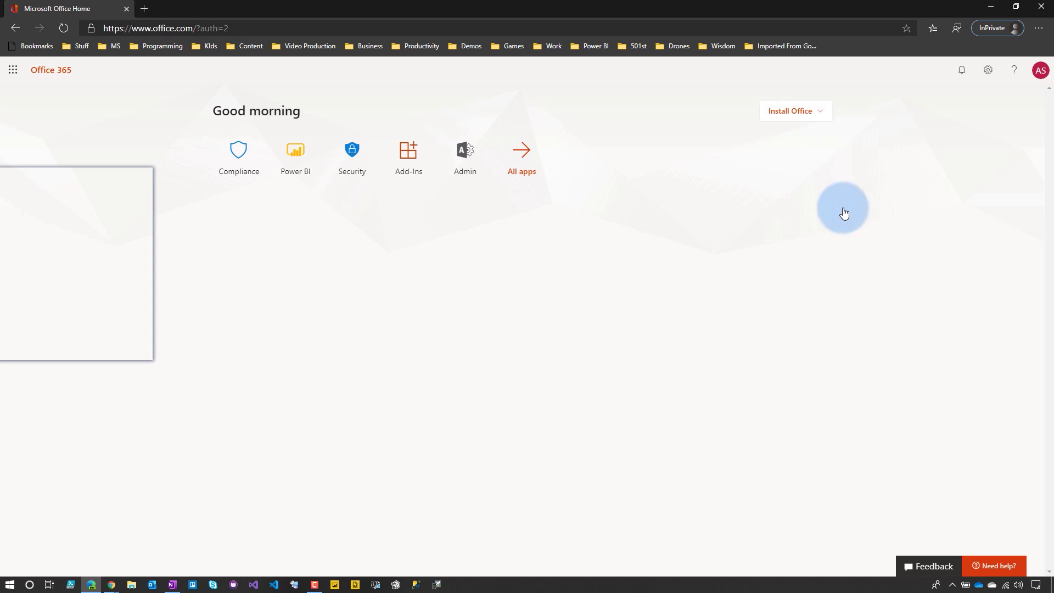
left_click(466, 157)
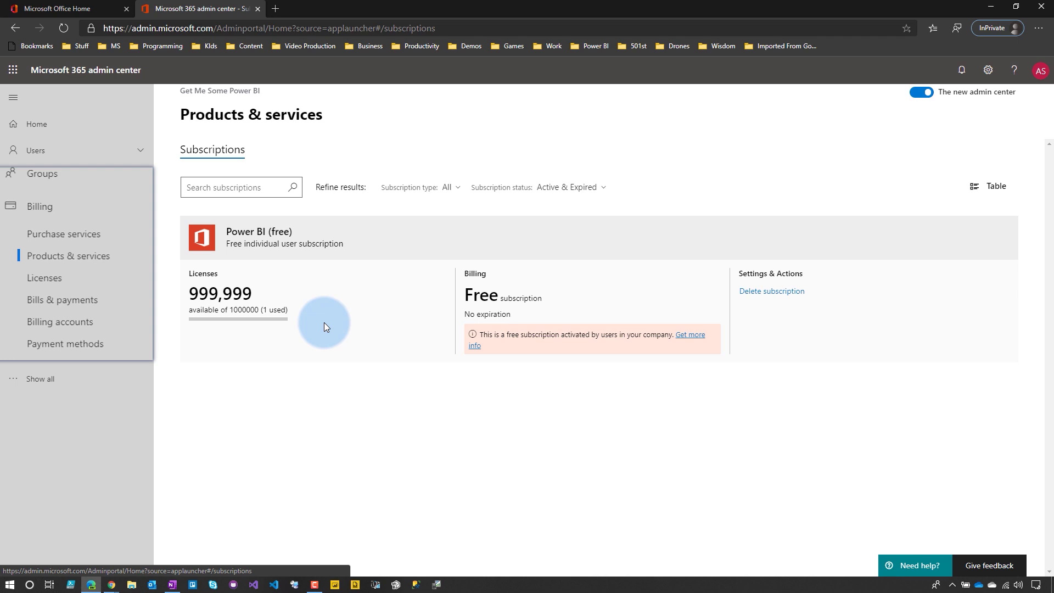
- Search the Purchase services catalogue for 'Power BI' and open the Power BI Pro offer
left_click(81, 240)
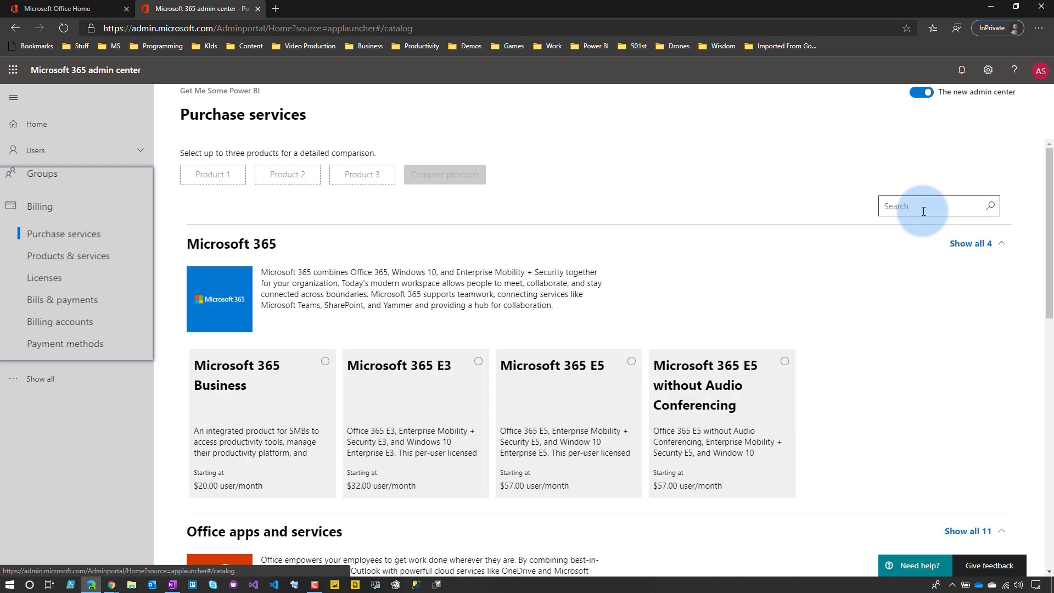
left_click(922, 210)
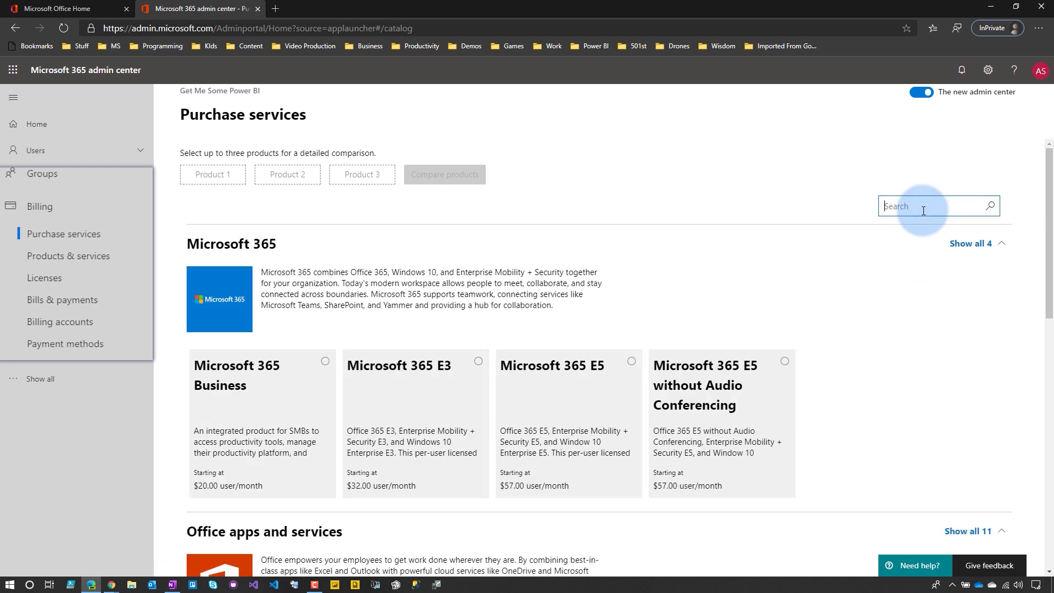
type("Power BI")
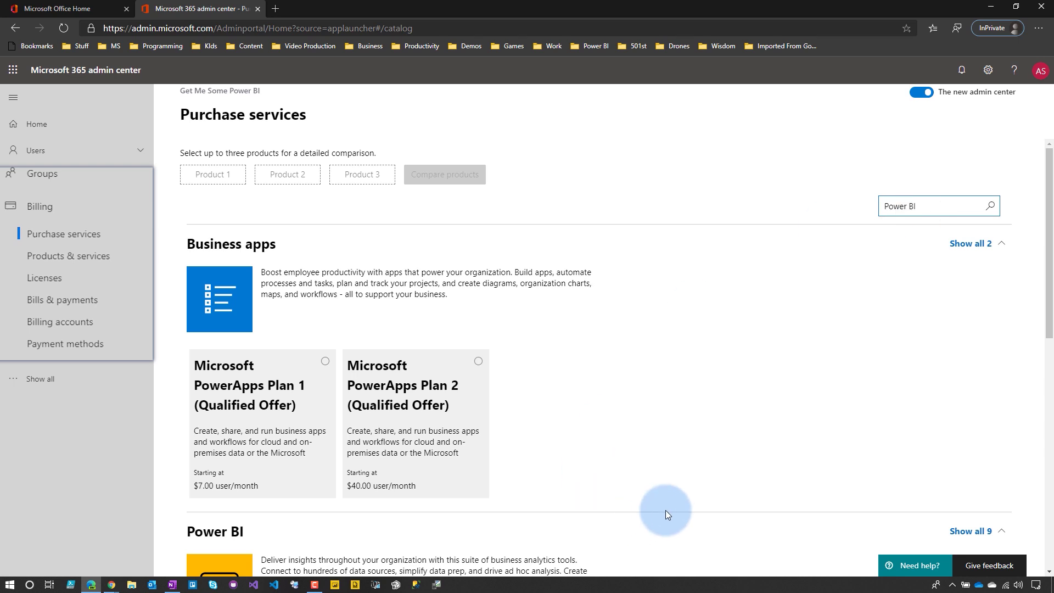
scroll(666, 510, "down", 5)
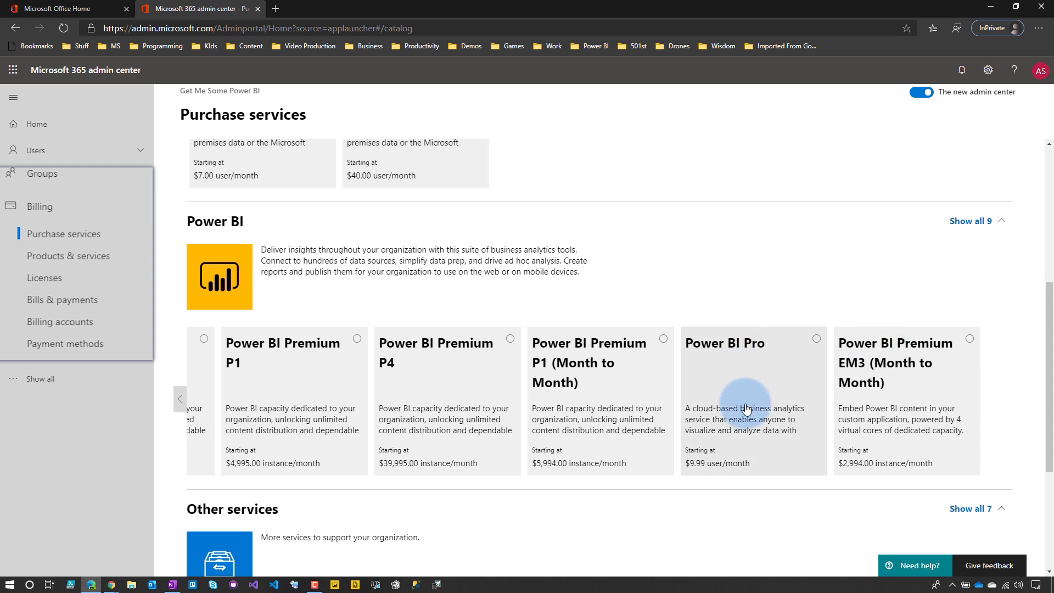
left_click(741, 377)
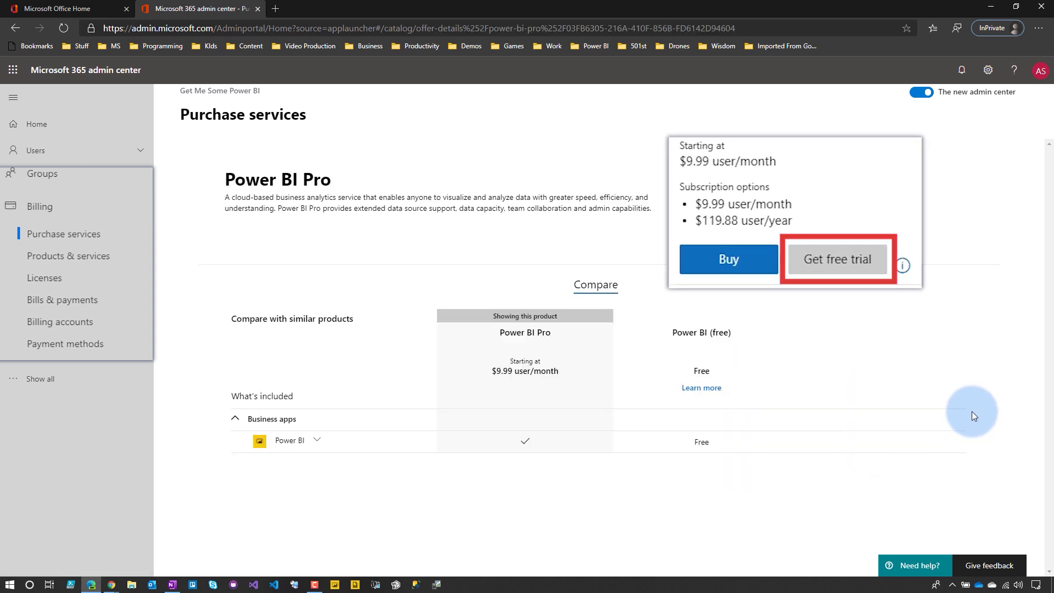
- Start the one-month, 25-user Power BI Pro free trial and continue past the order receipt
left_click(851, 271)
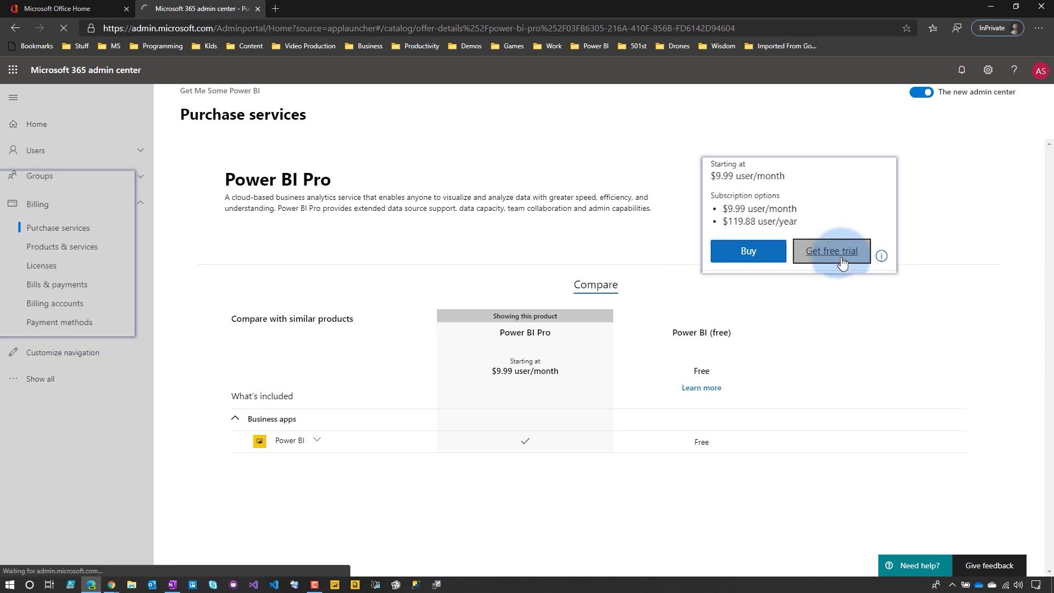
left_click(55, 280)
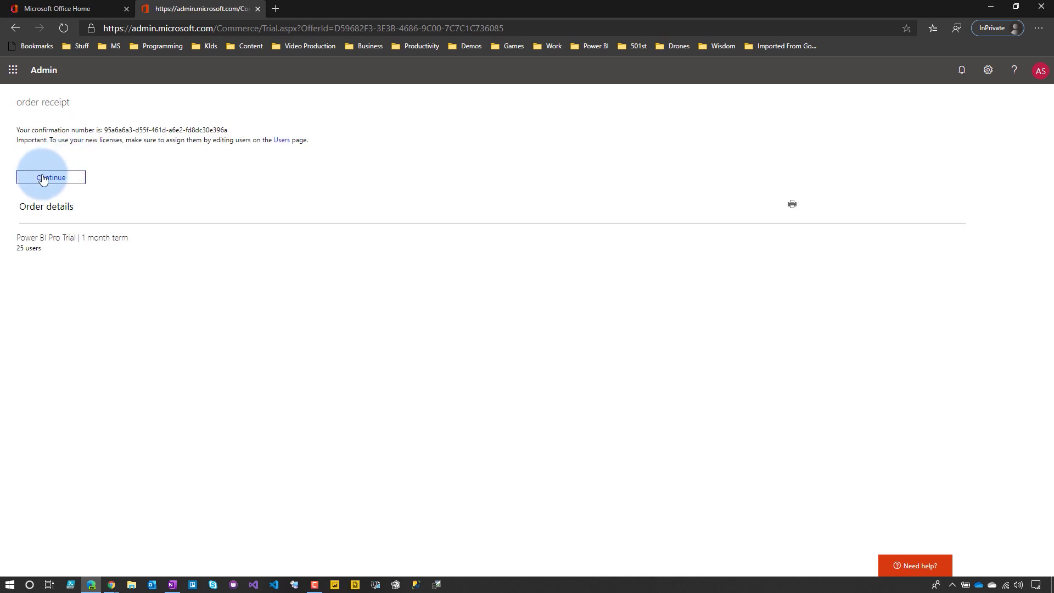
left_click(43, 177)
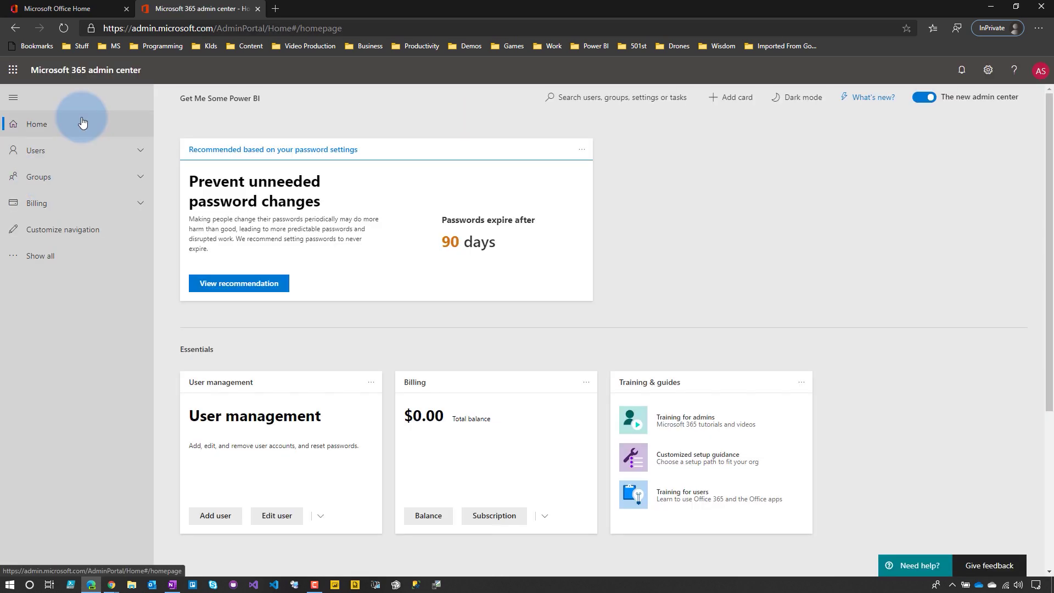
- Check Power BI (free) and Power BI Pro availability on the Products & services and Licenses pages
left_click(55, 212)
left_click(79, 266)
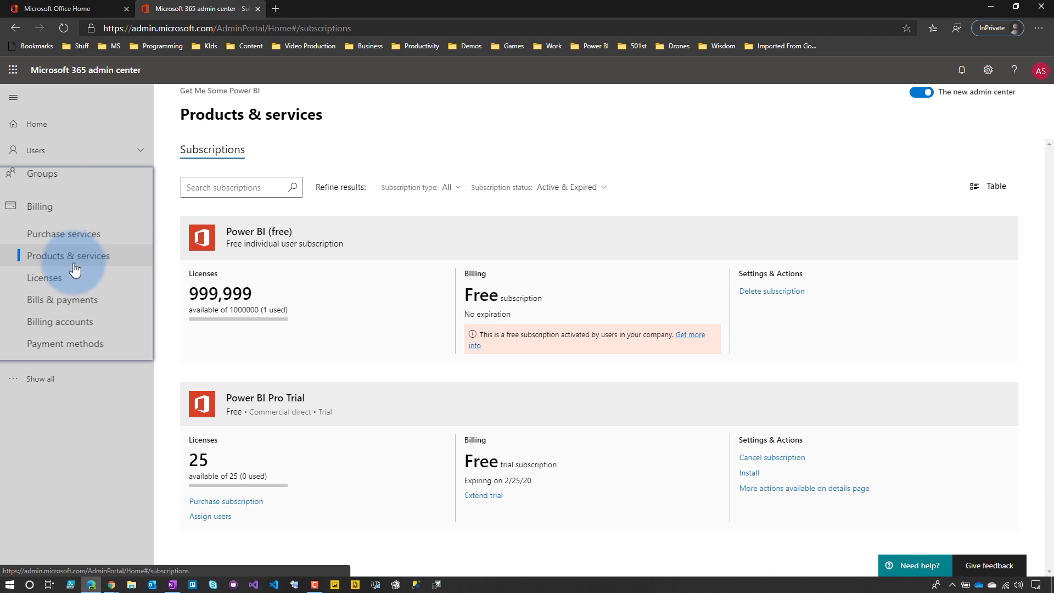
left_click(48, 277)
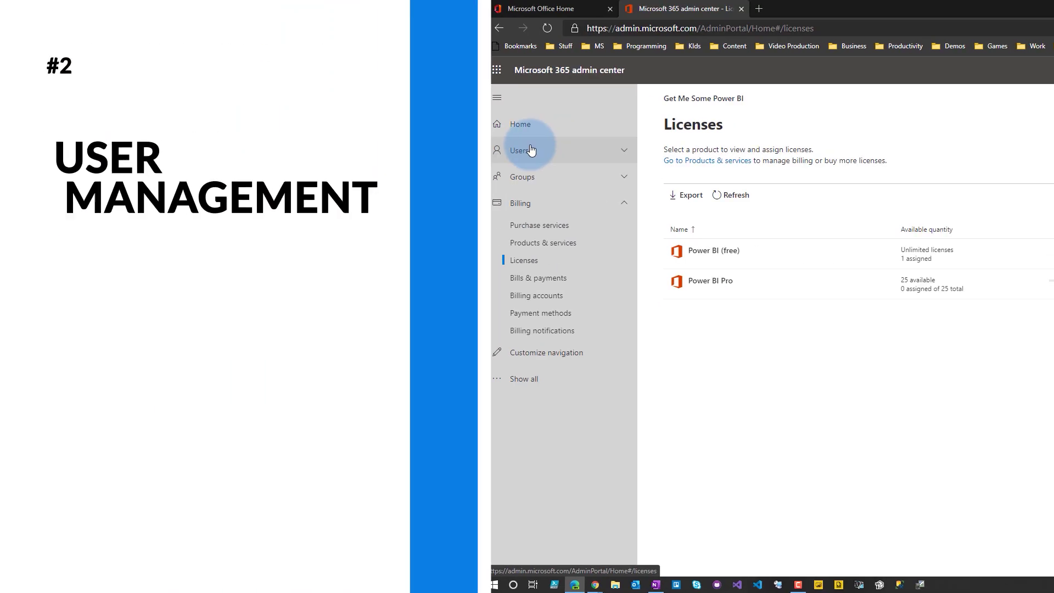
left_click(40, 148)
- Open the admin user's account from Active users and review their Global admin role
left_click(539, 174)
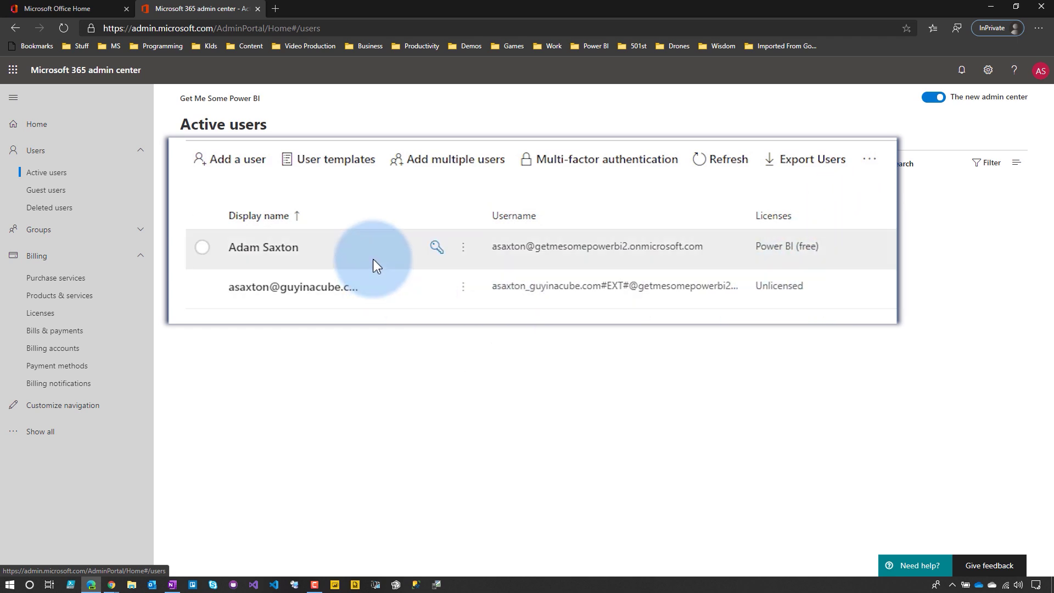
left_click(376, 251)
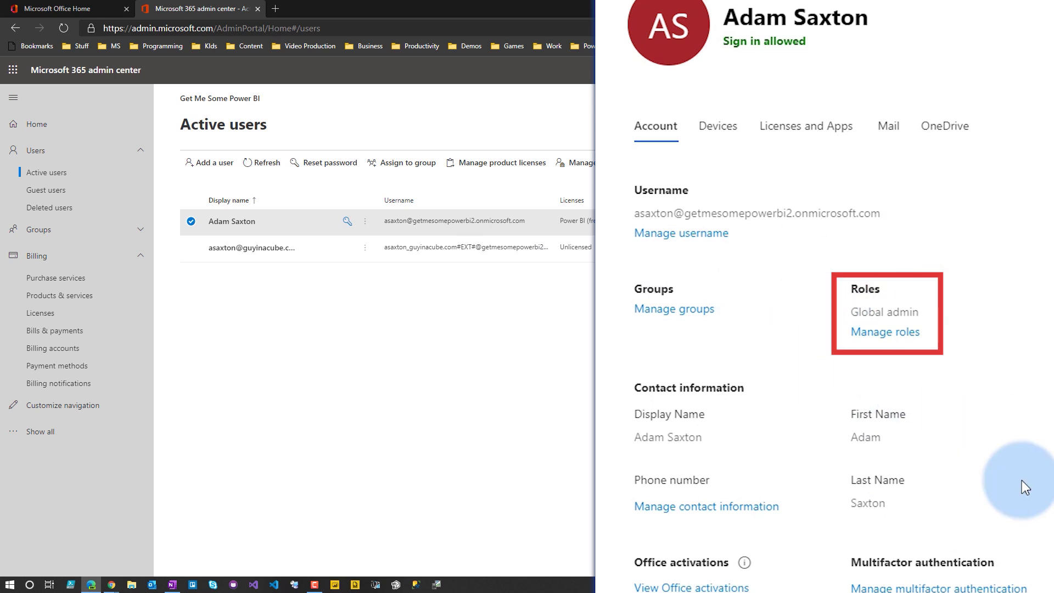
left_click(898, 332)
scroll(907, 342, "down", 1)
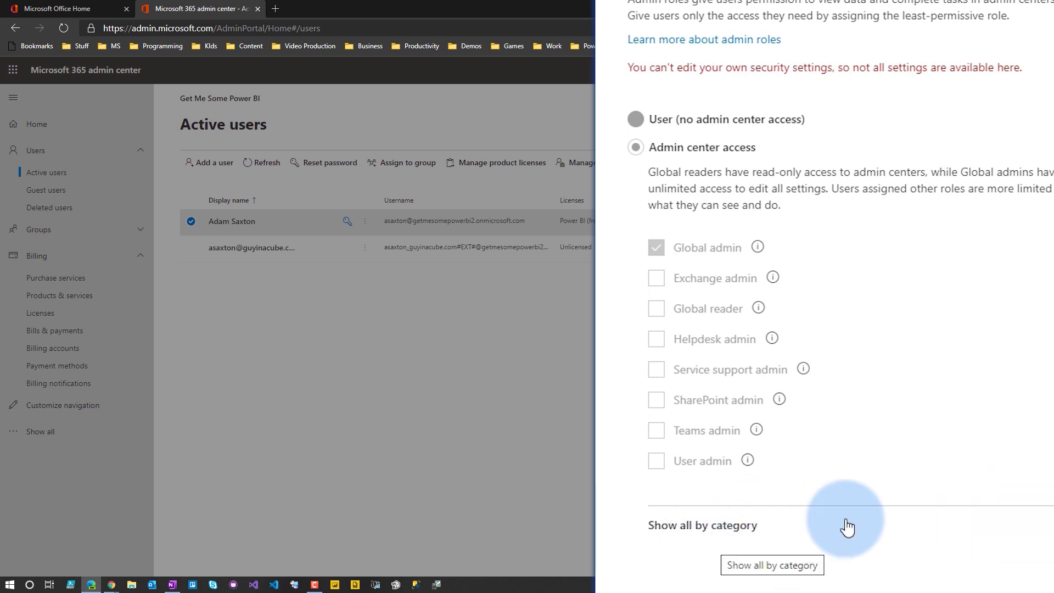
scroll(1049, 524, "down", 10)
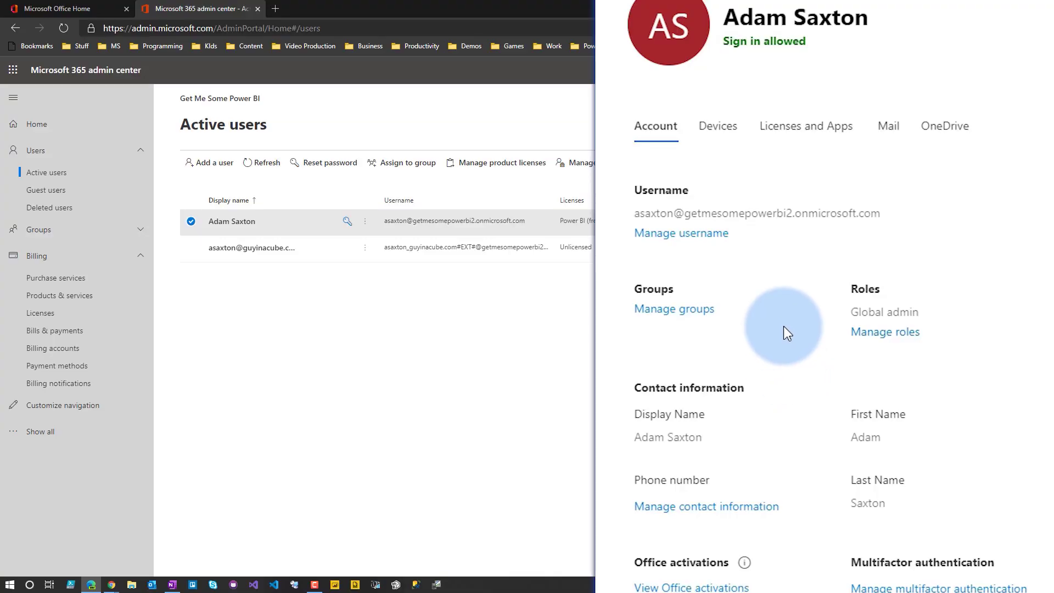
- Tick Power BI Pro under the admin user's Licenses and Apps and save the change
left_click(806, 132)
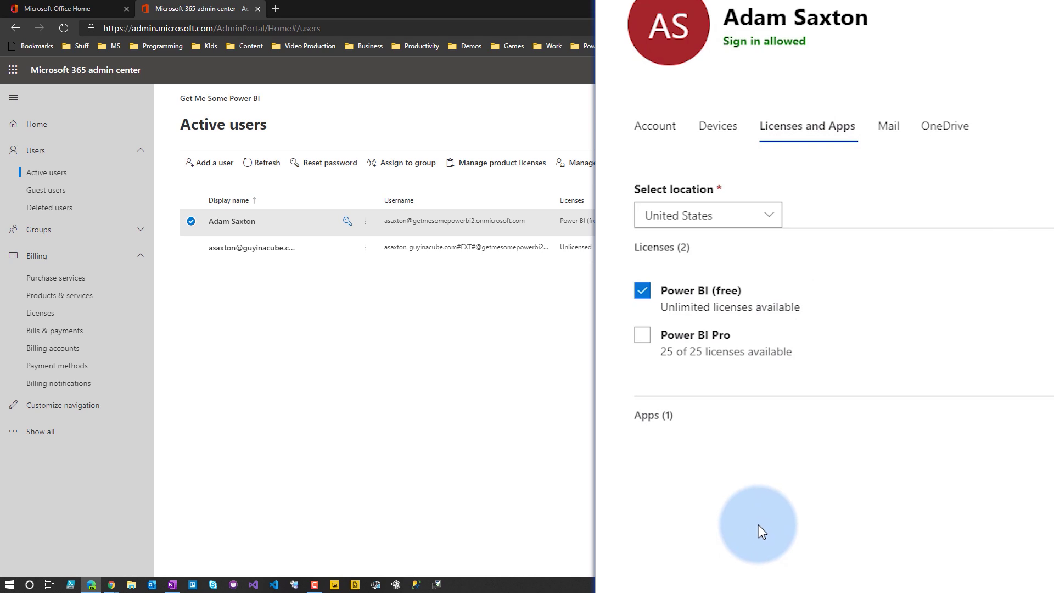
left_click(644, 335)
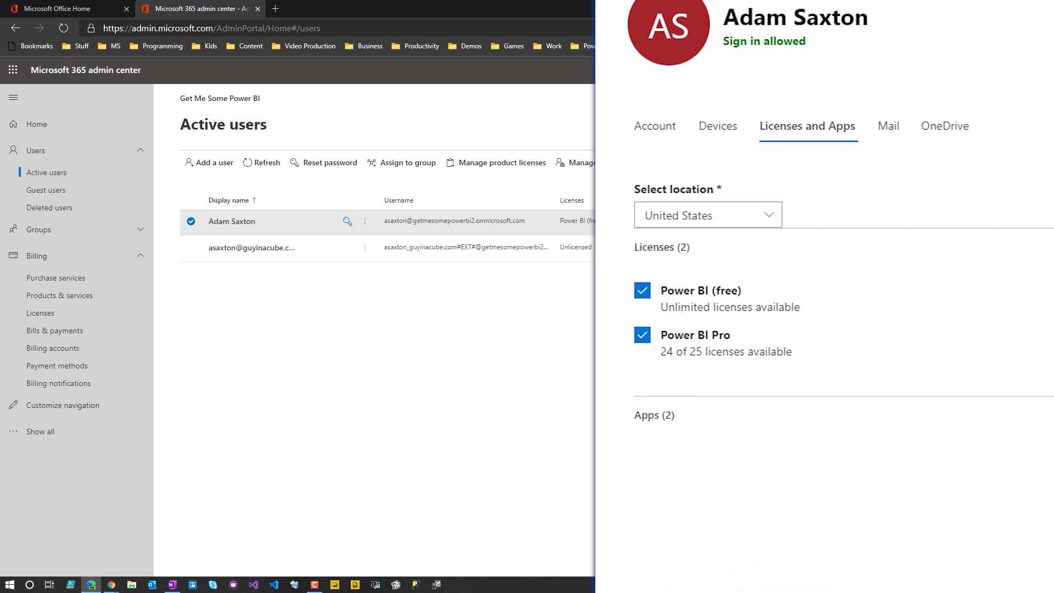
left_click(750, 558)
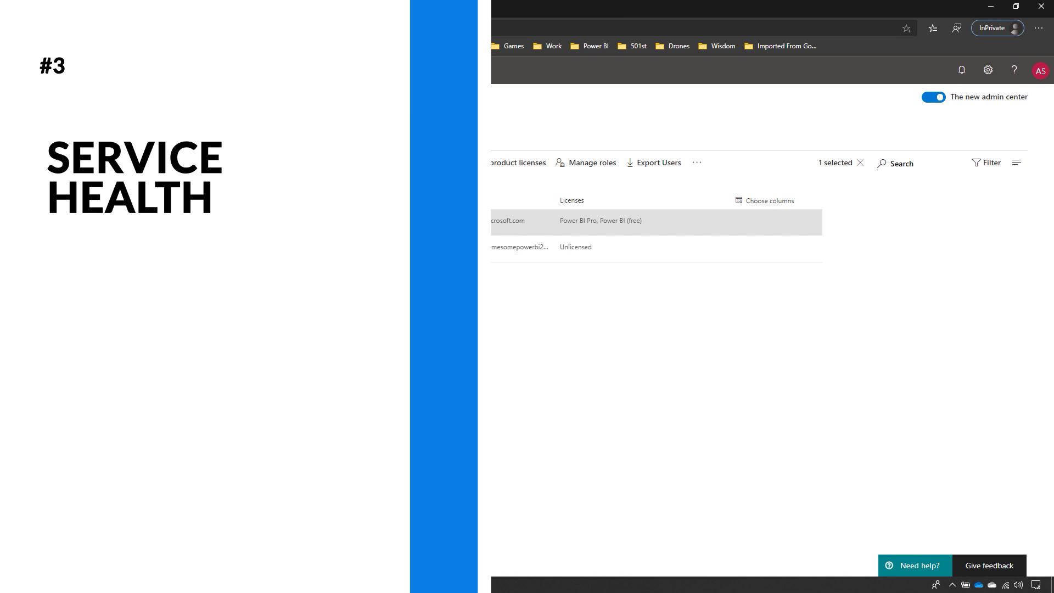
- Load support.powerbi.com in a new tab to check Power BI service status by region
left_click(277, 9)
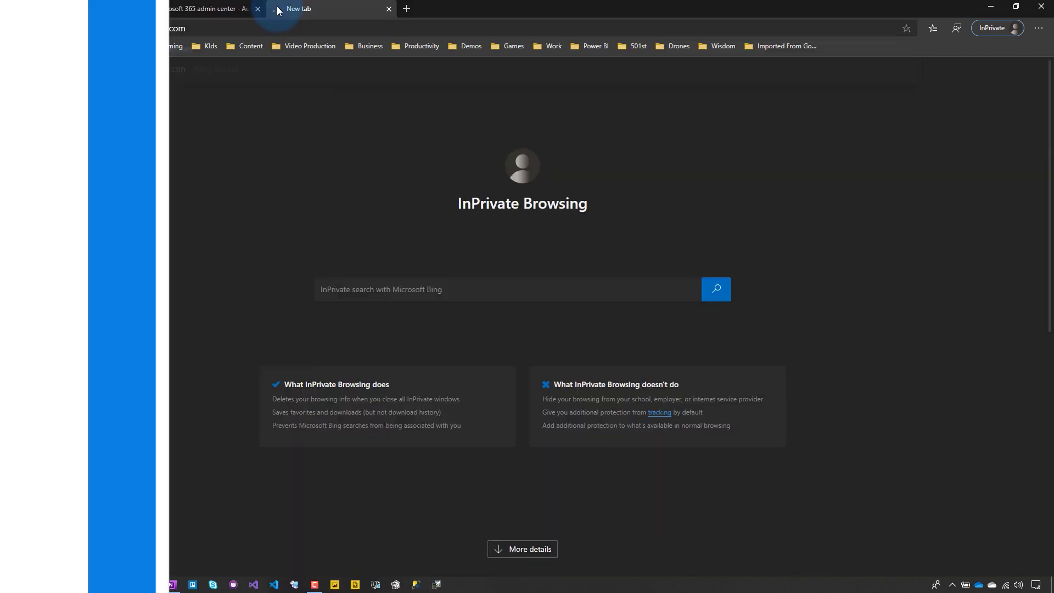
type("support.powerbi.com")
key("Return")
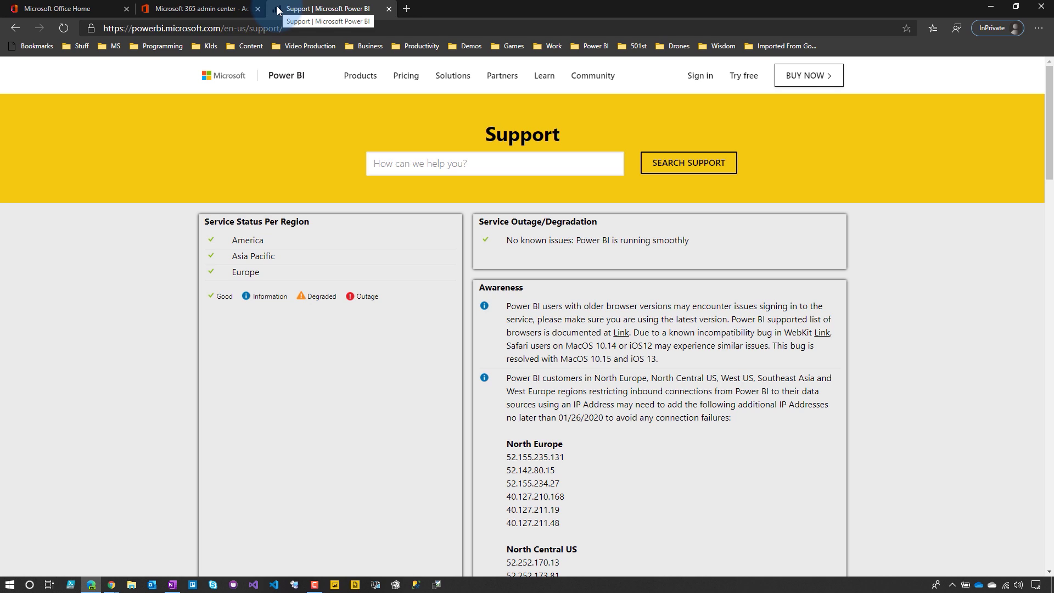
- Return to the admin center and open Service health under the Health section
left_click(204, 9)
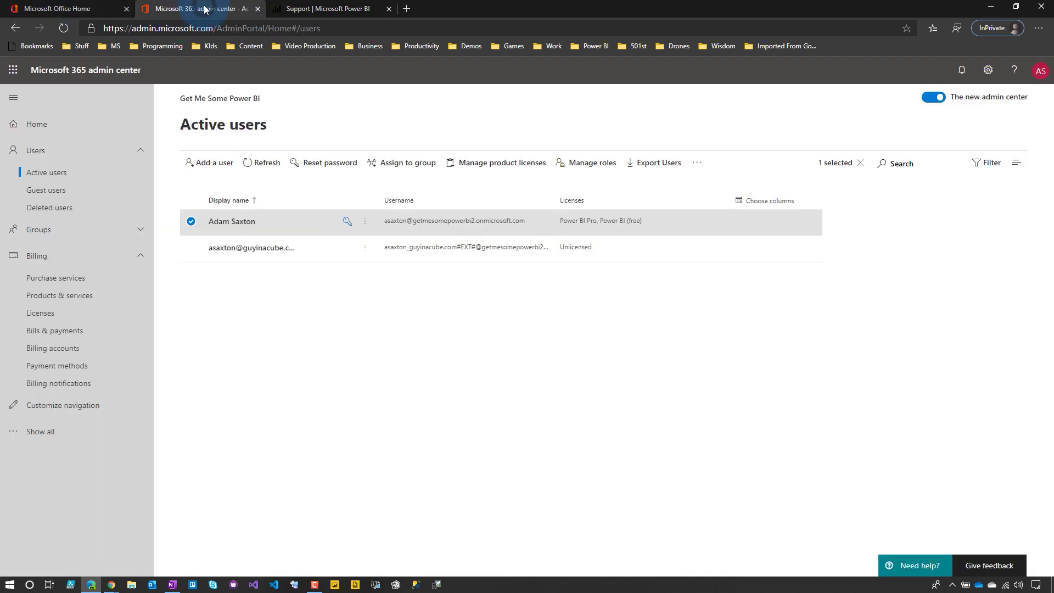
left_click(44, 434)
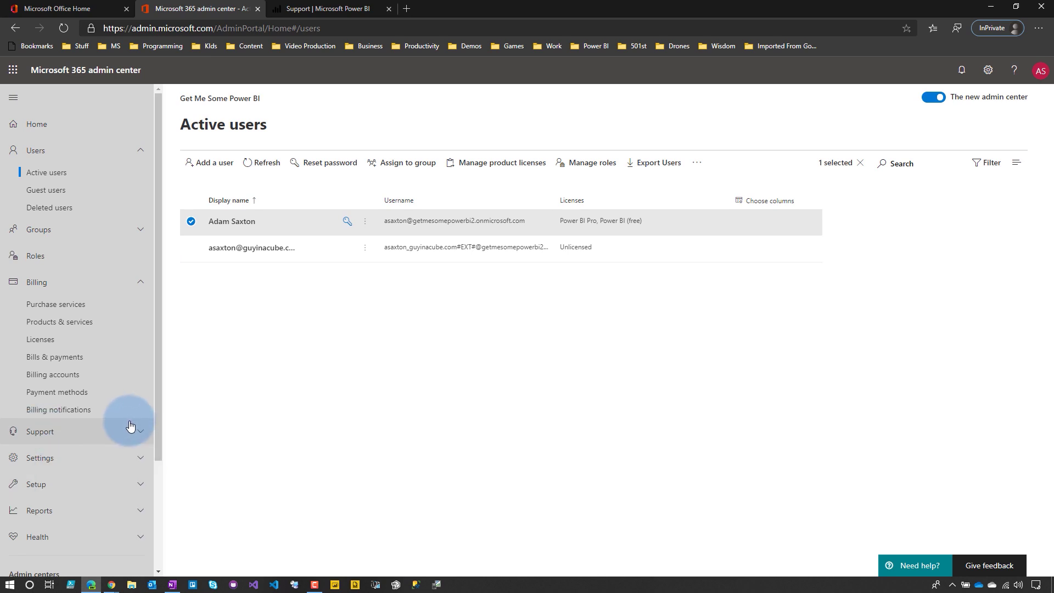
left_click(51, 543)
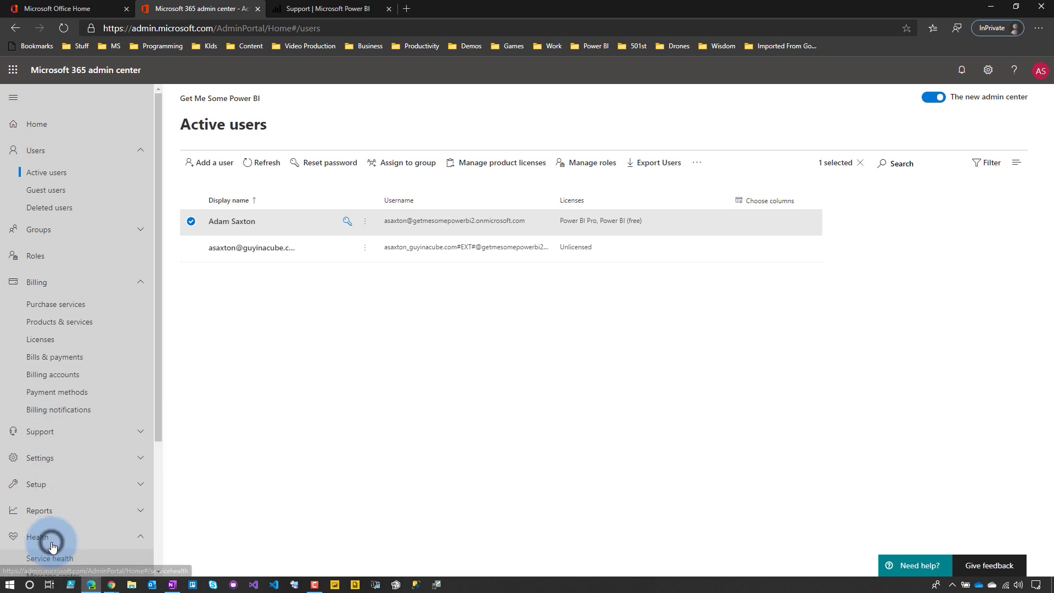
scroll(52, 543, "down", 3)
left_click(50, 423)
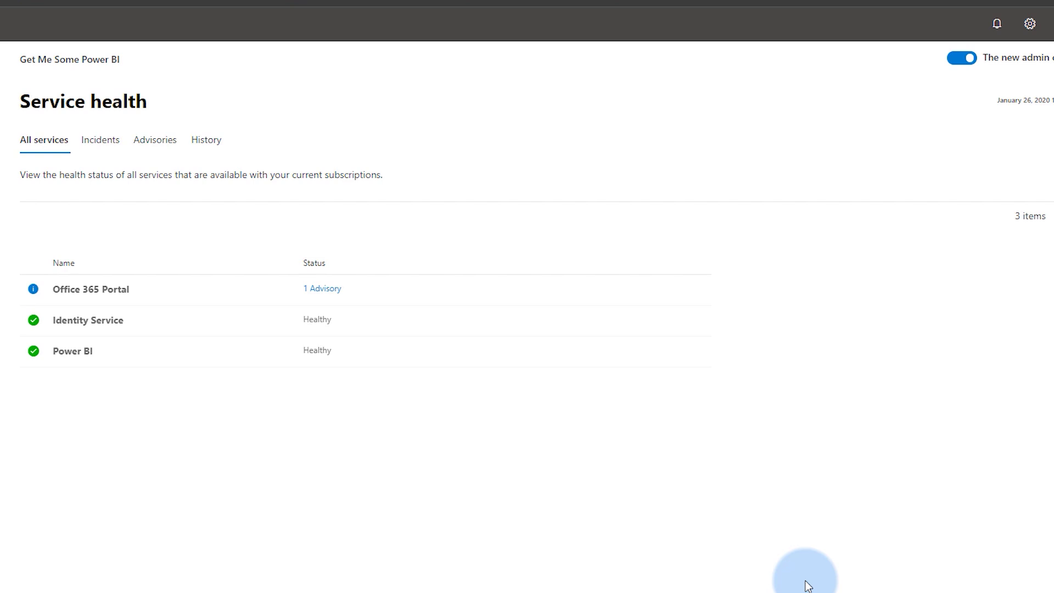
- Show the resolved incident history for the past 30 days
left_click(206, 141)
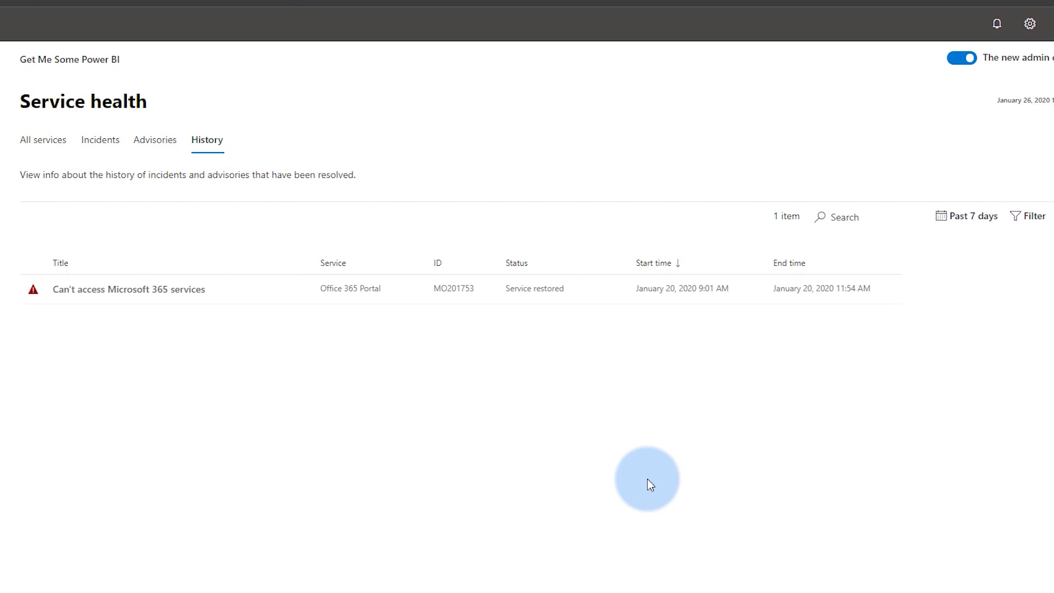
left_click(979, 219)
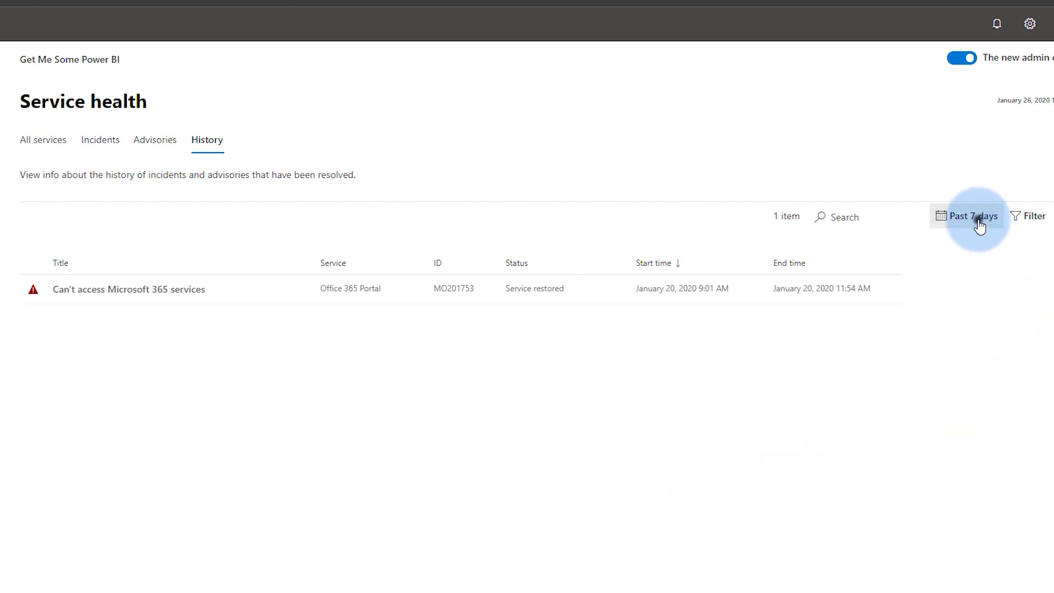
left_click(978, 263)
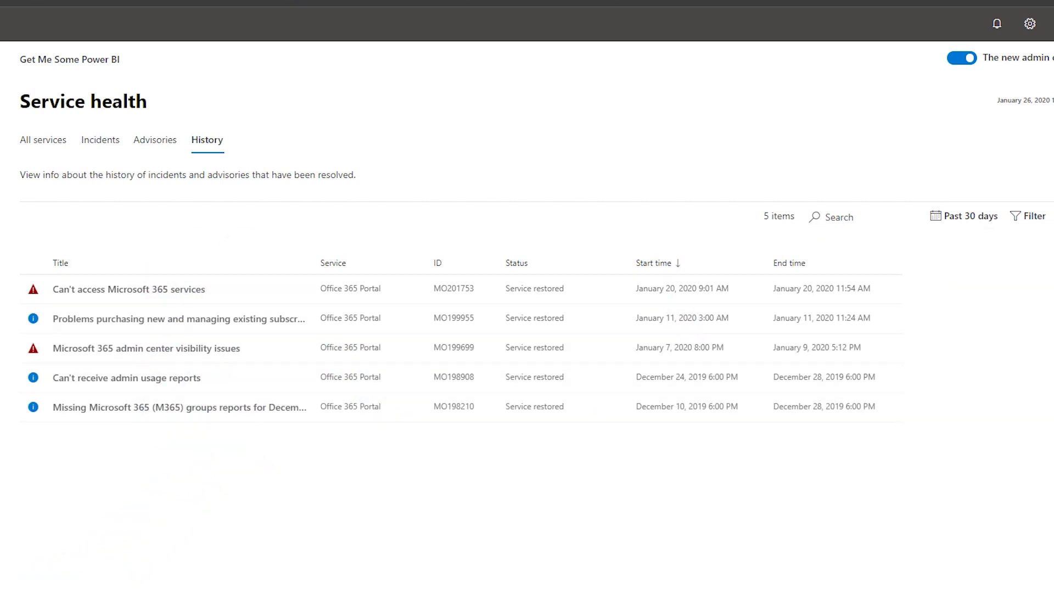
- In the other organization's admin center, list past-30-day incident history and open the Power BI access incident
left_click(41, 574)
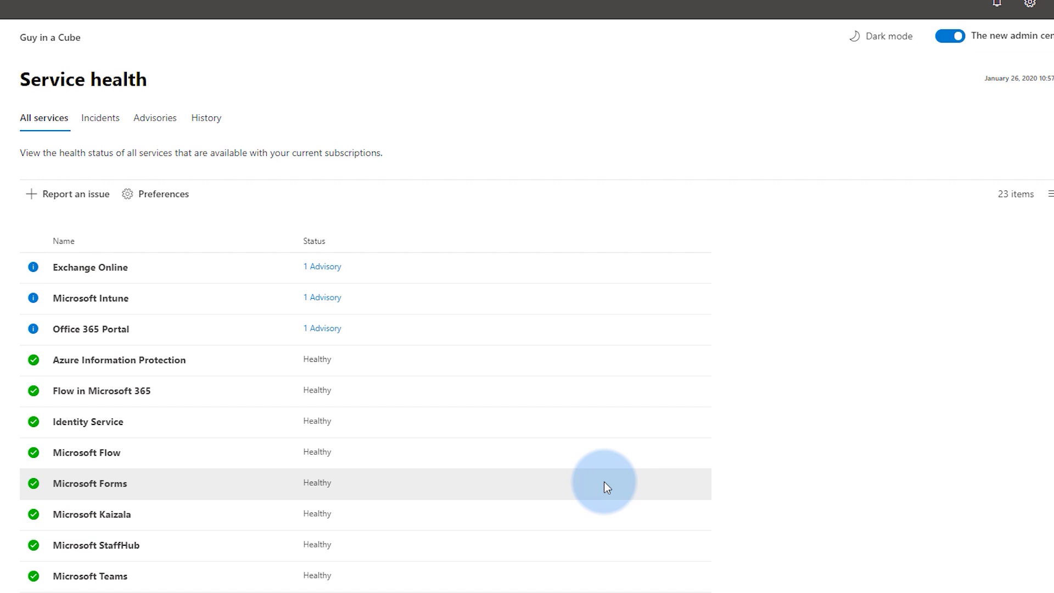
left_click(198, 120)
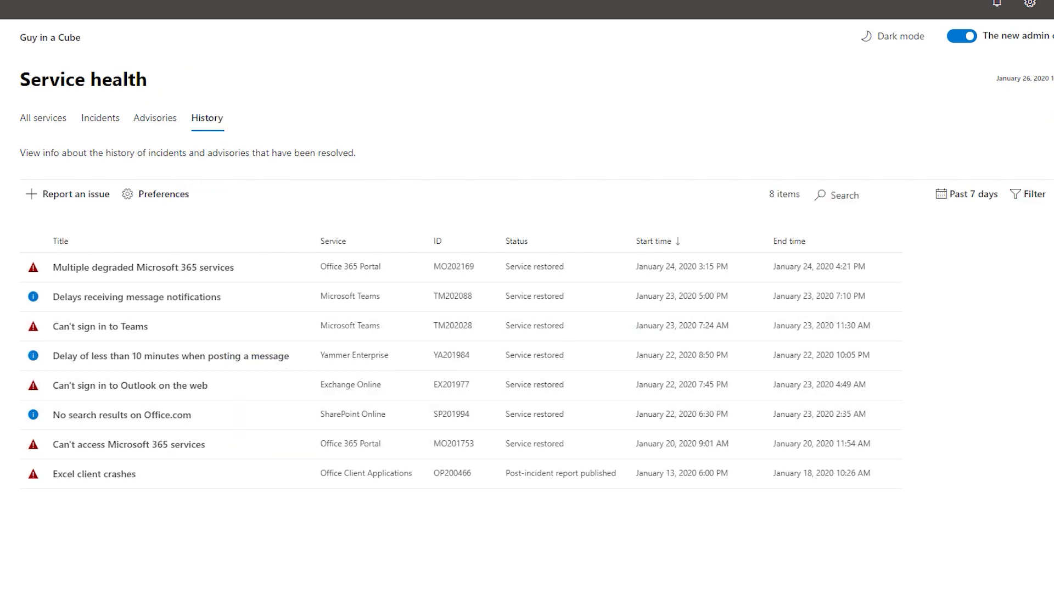
left_click(956, 205)
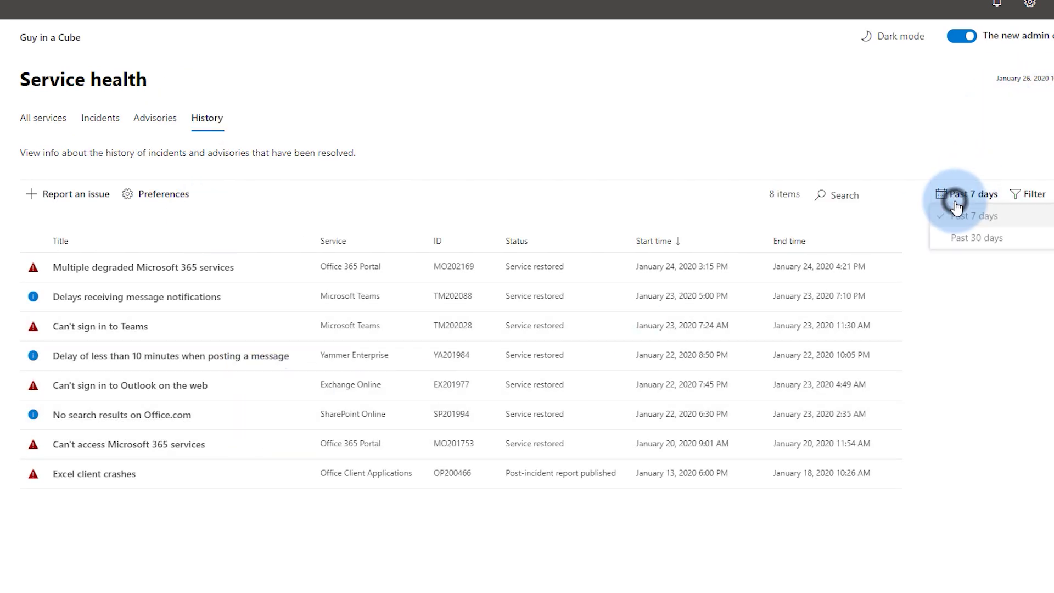
left_click(977, 238)
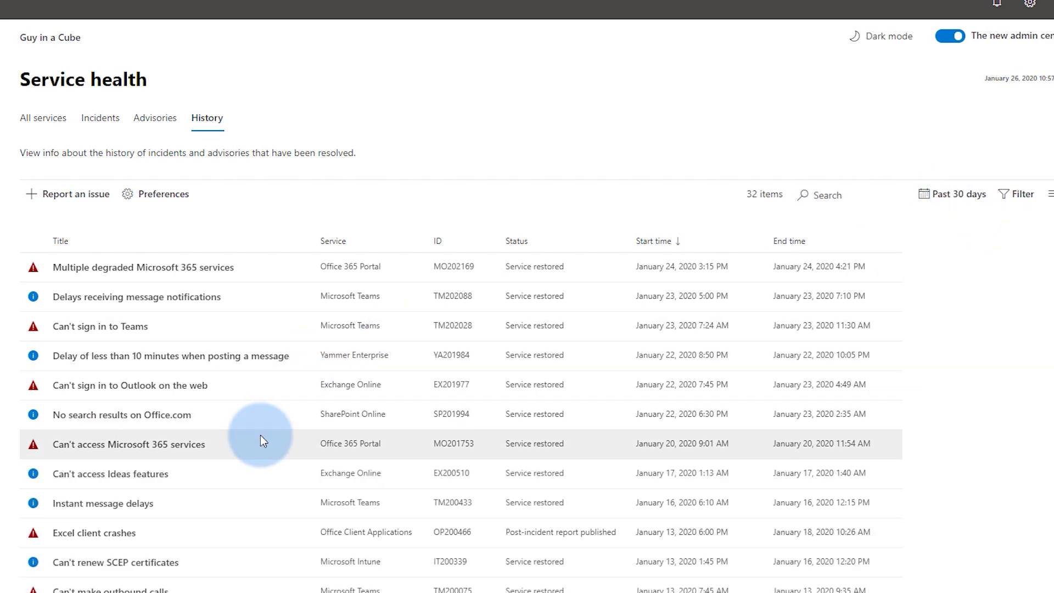
scroll(261, 436, "down", 5)
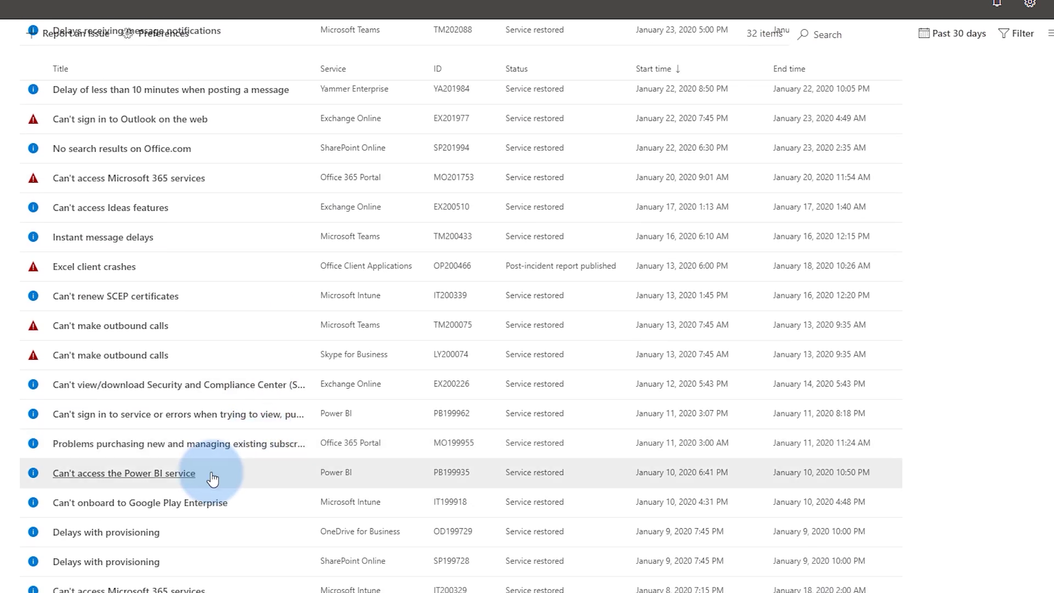
left_click(137, 474)
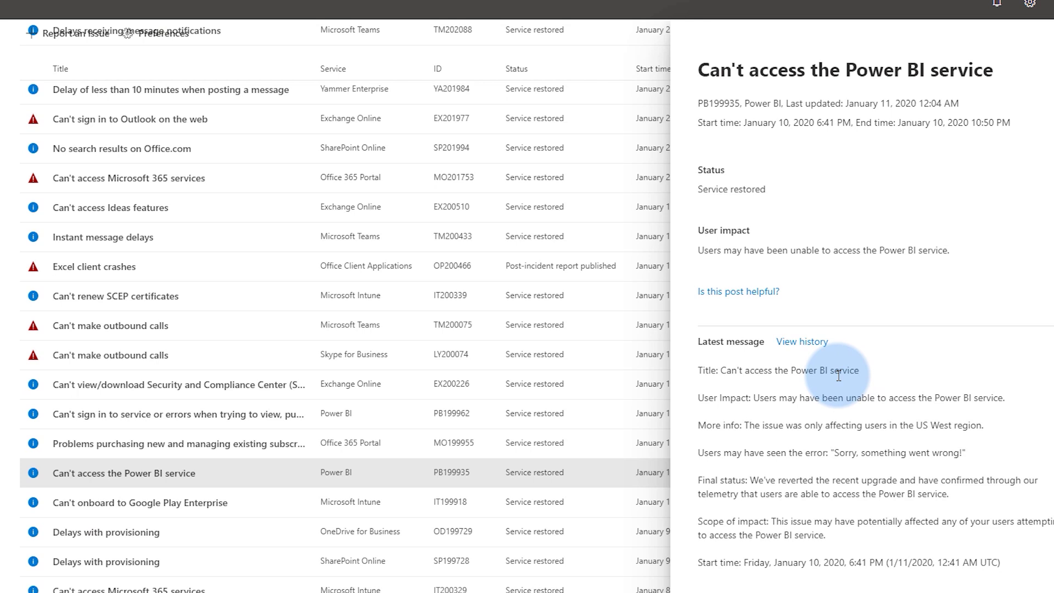
- Scroll the Power BI incident PB199935 details down to its root cause
scroll(838, 376, "down", 3)
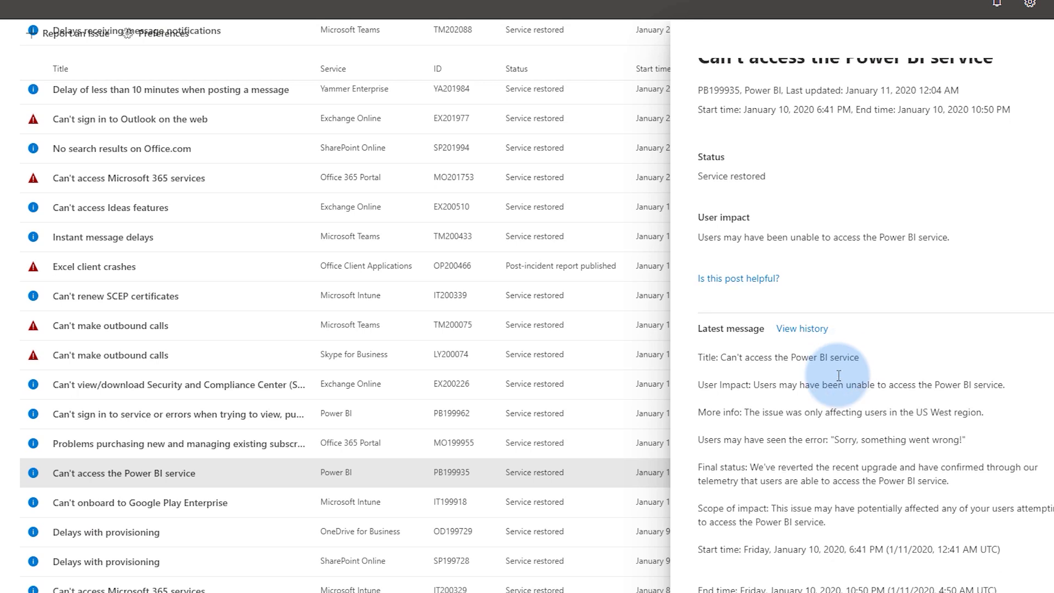